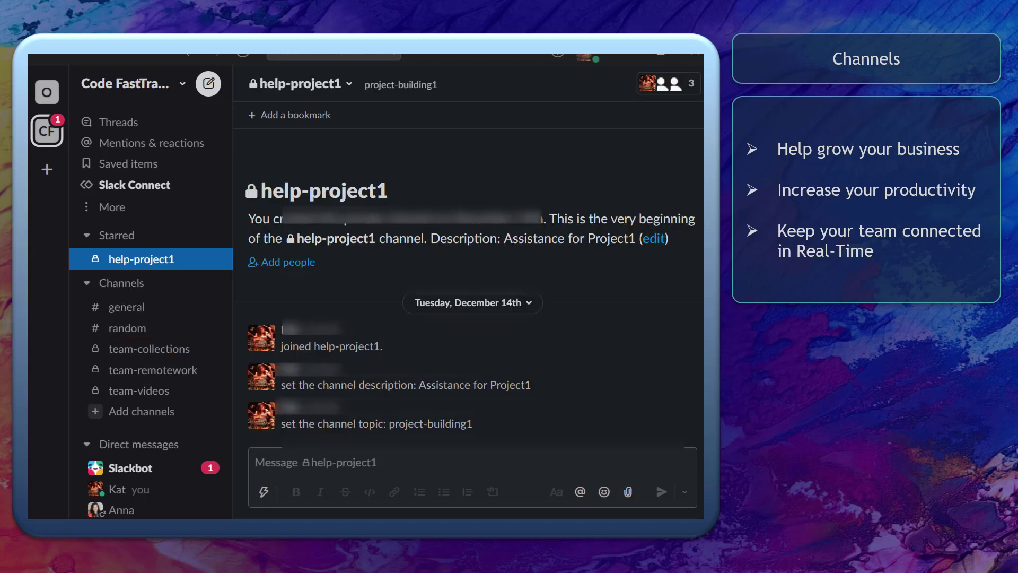
Step: Add two e-mail invitations to help-project1 via Add people, one for each of two addresses
{"action": "left_click", "coordinate": [262, 262]}
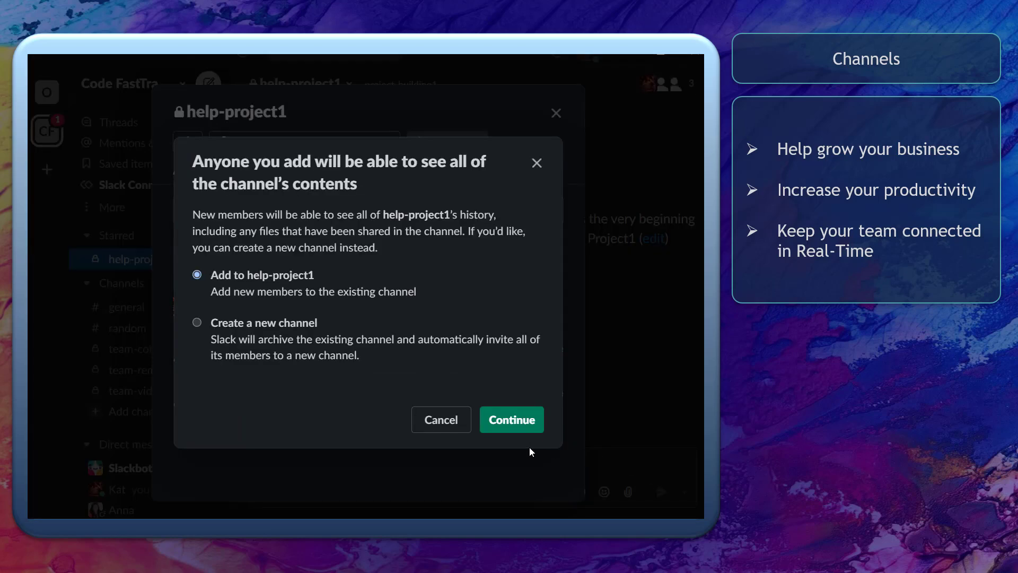
{"action": "left_click", "coordinate": [532, 433]}
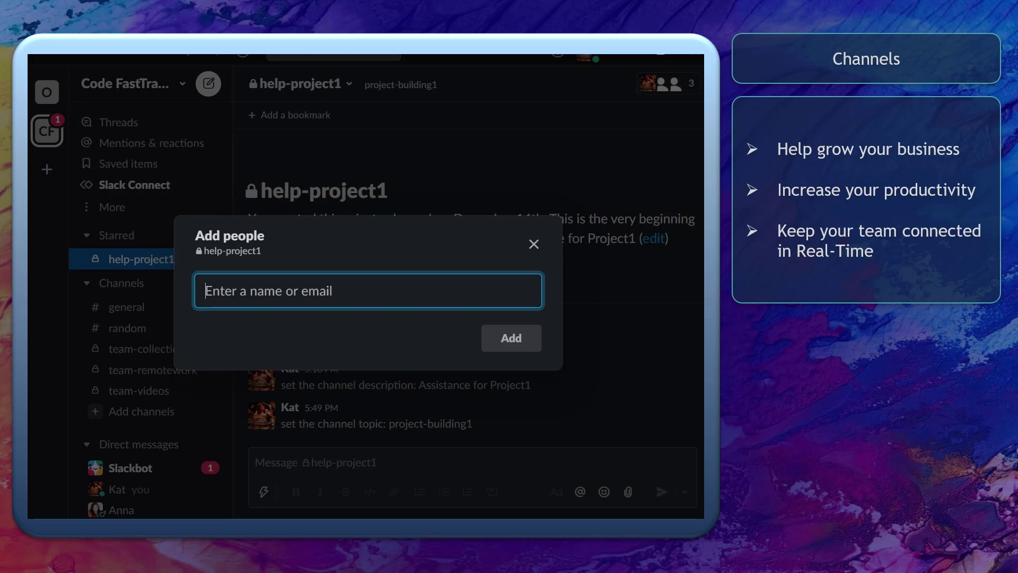
{"action": "left_click", "coordinate": [402, 334]}
{"action": "left_click", "coordinate": [427, 333]}
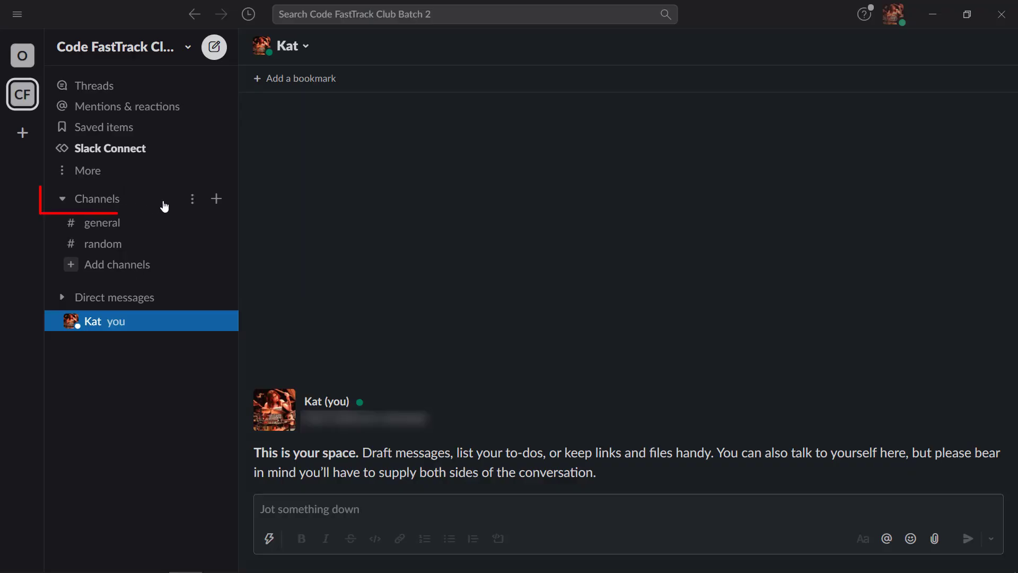
Step: Open the Create a channel form from the + beside Channels
{"action": "left_click", "coordinate": [216, 199]}
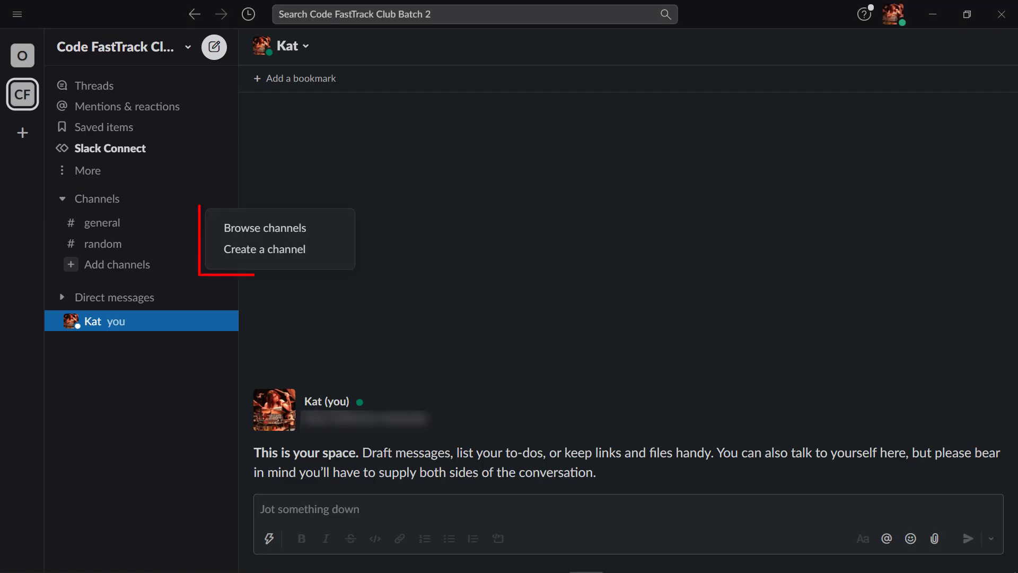
{"action": "left_click", "coordinate": [350, 257]}
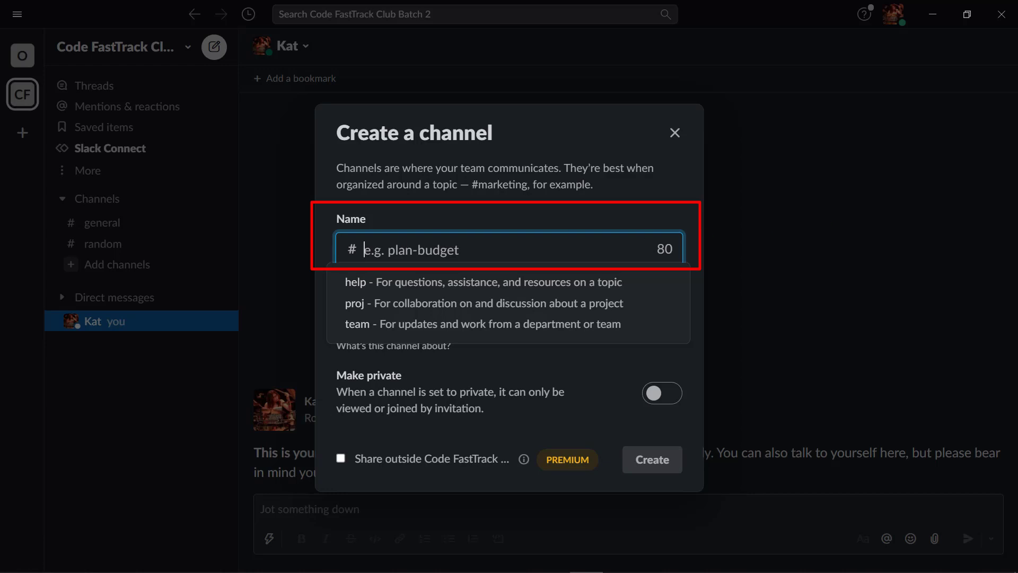
{"action": "type", "text": "help-project1"}
{"action": "left_click", "coordinate": [604, 327]}
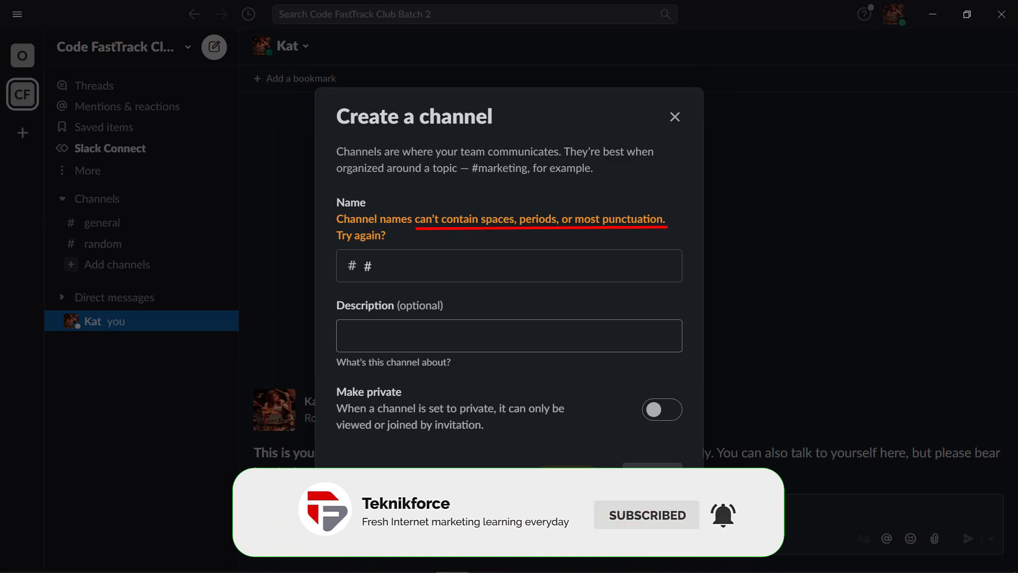
{"action": "key", "text": "BackSpace"}
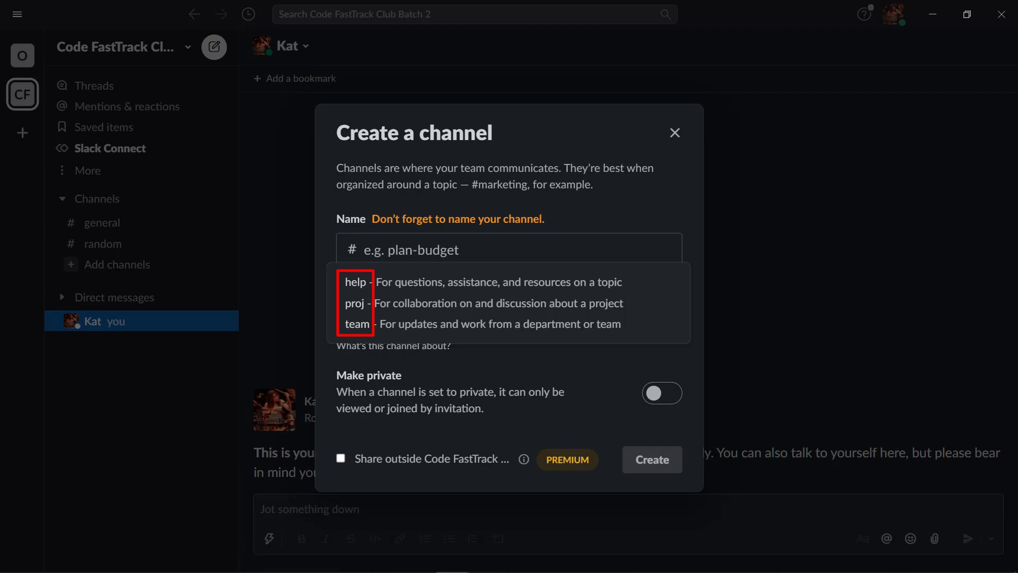
Step: Name the new channel help-project1 and describe it as 'Assistance for Project1'
{"action": "type", "text": "help-project1"}
{"action": "left_click", "coordinate": [604, 327]}
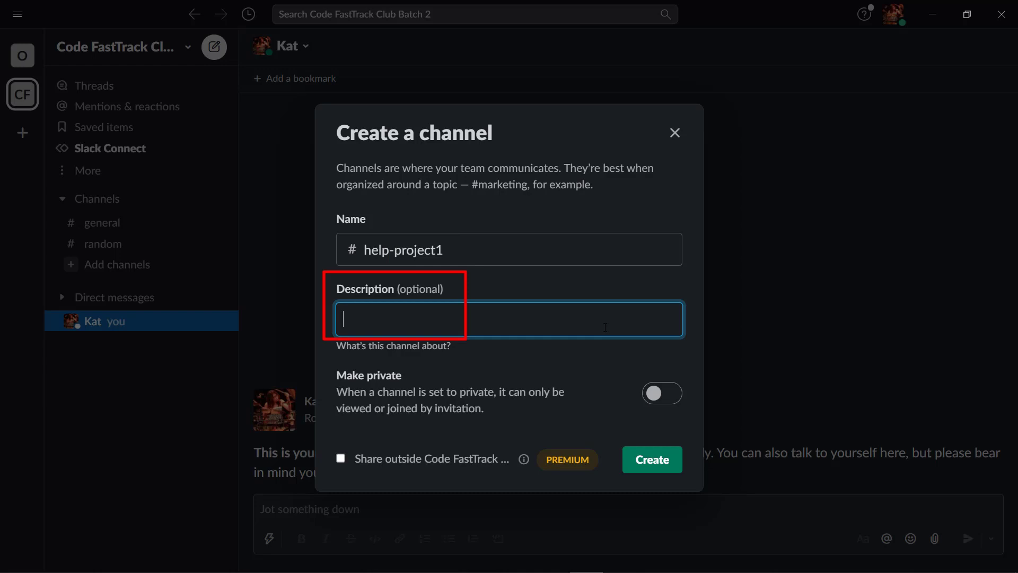
{"action": "type", "text": "Assistance for P"}
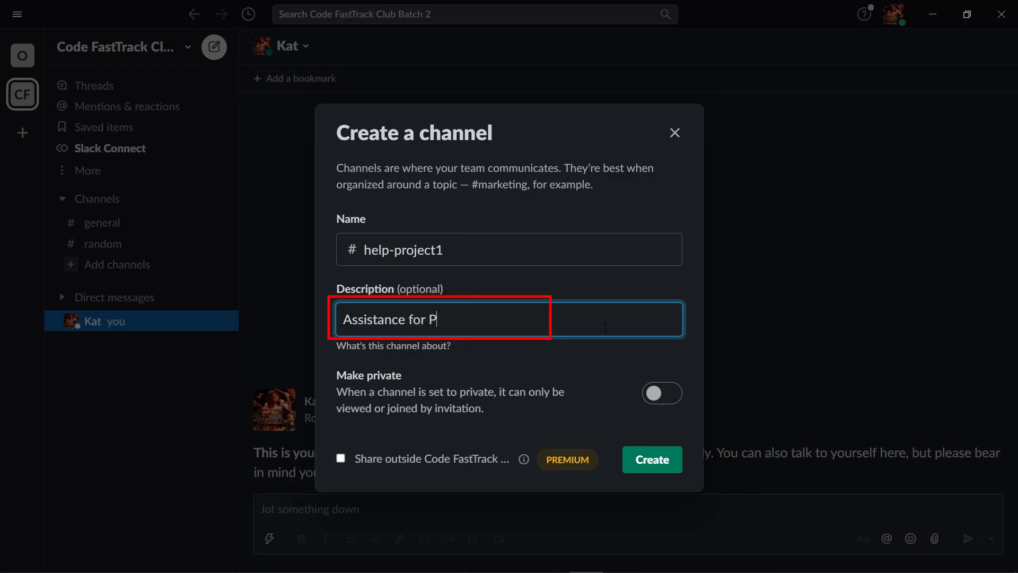
{"action": "type", "text": "roject1"}
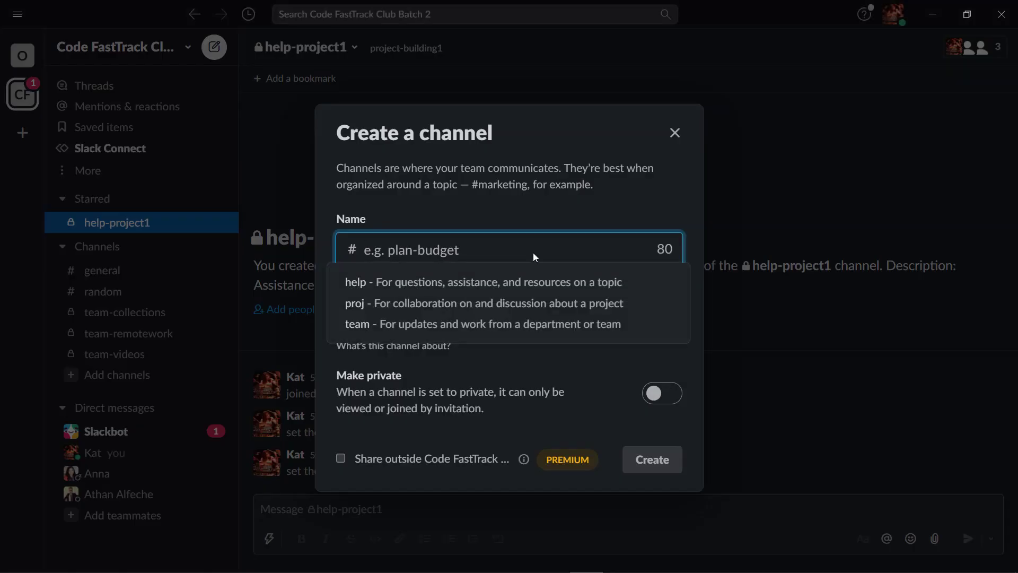
Step: Create a channel named marketing-coffee
{"action": "type", "text": "marketing-coffee"}
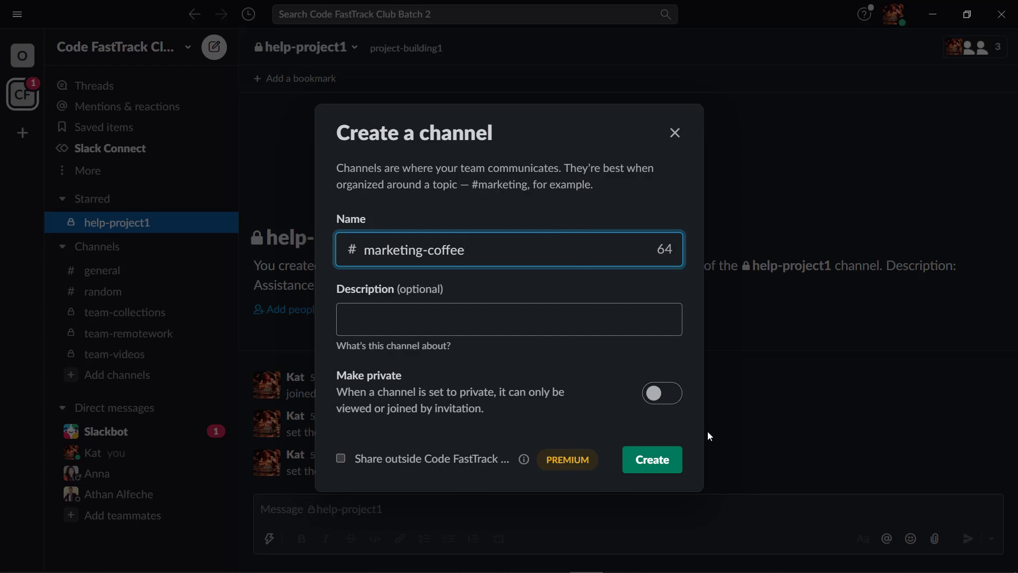
{"action": "key", "text": "Return"}
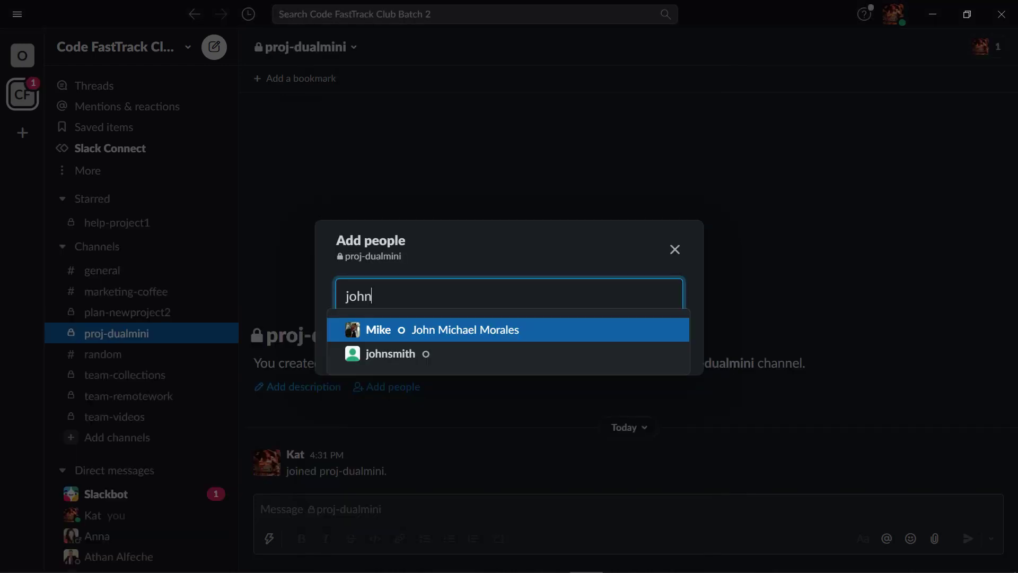
Step: Add one workspace member found by name and invite two e-mail addresses to proj-dualmini
{"action": "type", "text": "smith"}
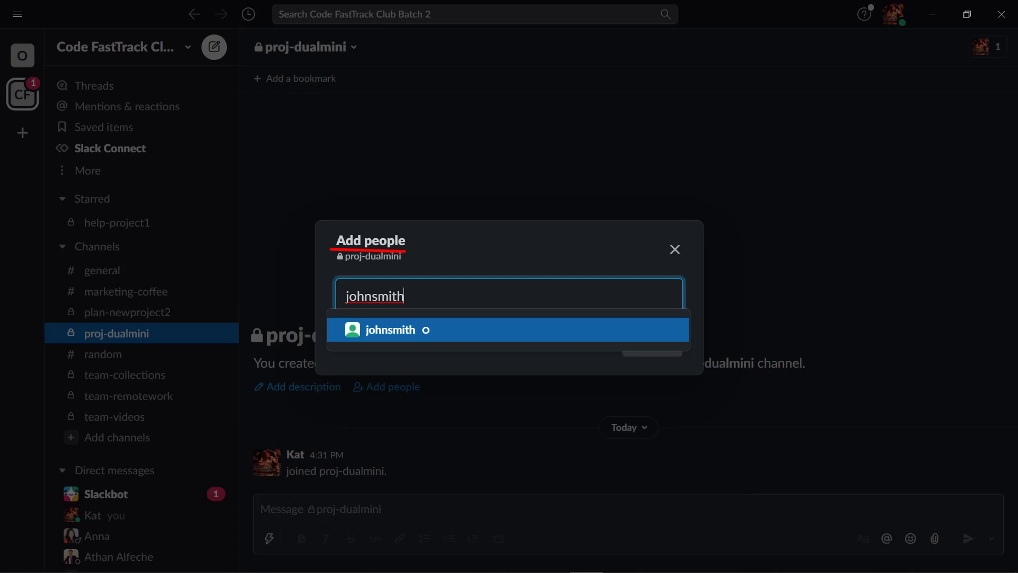
{"action": "key", "text": "Return"}
{"action": "key", "text": "ctrl+v"}
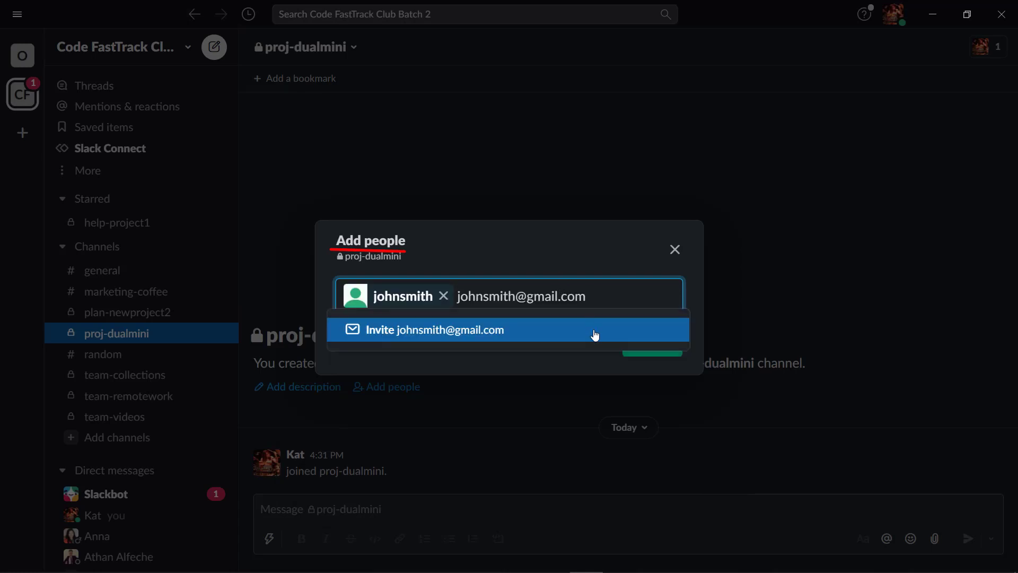
{"action": "left_click", "coordinate": [593, 329]}
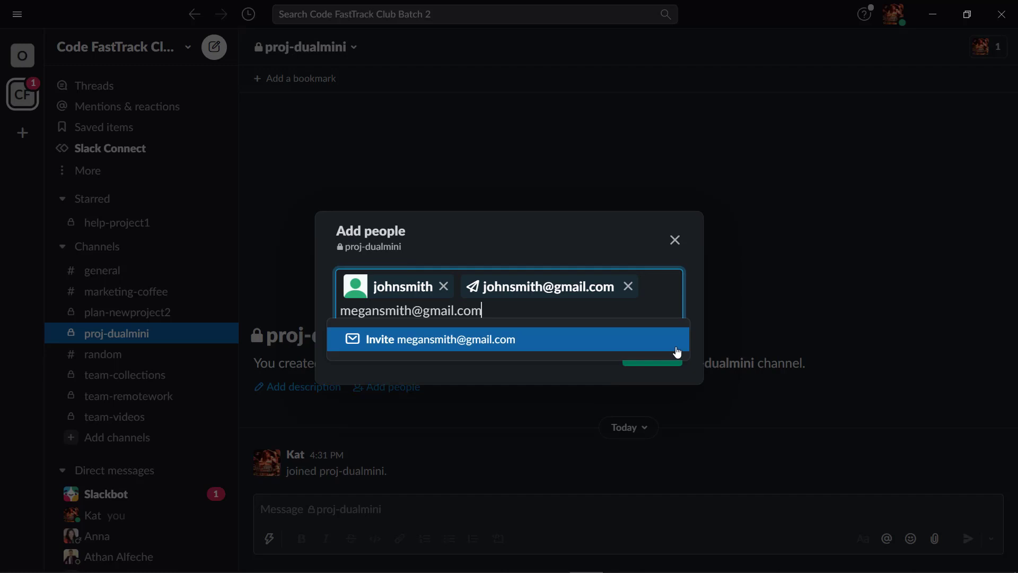
{"action": "left_click", "coordinate": [677, 346]}
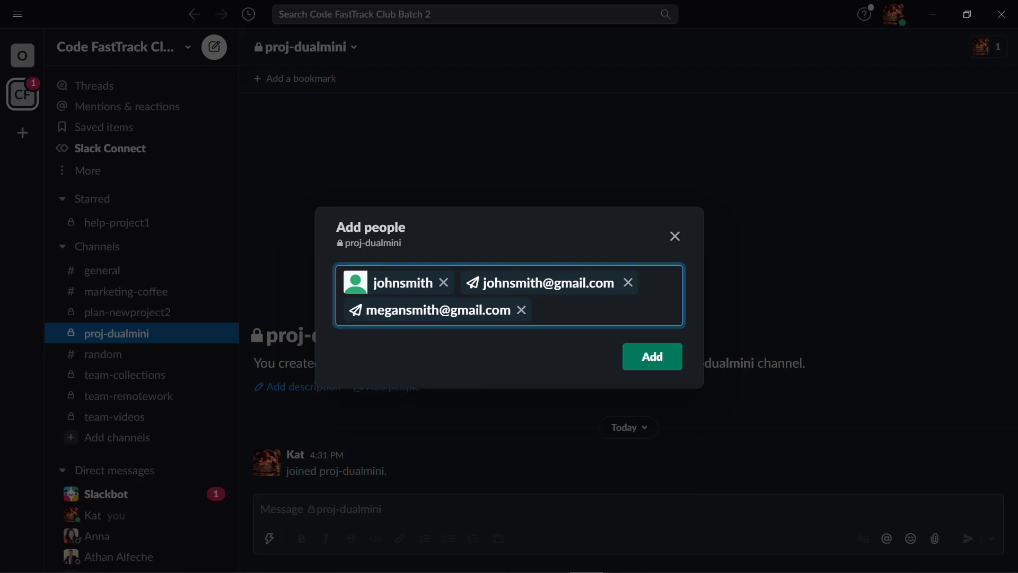
{"action": "key", "text": "Return"}
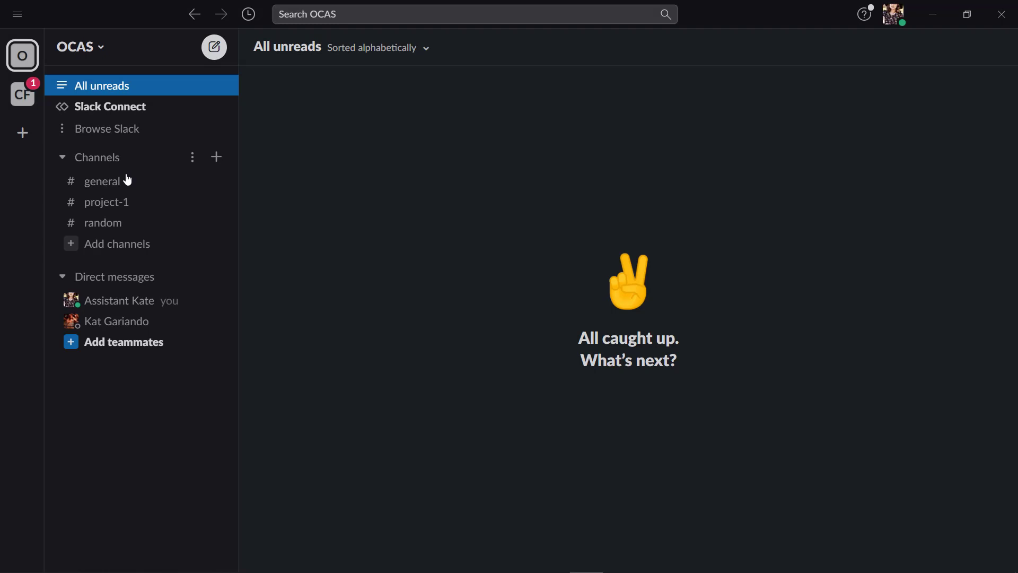
Step: Browse the general and random channels in the sidebar
{"action": "left_click", "coordinate": [129, 184]}
{"action": "left_click", "coordinate": [155, 207]}
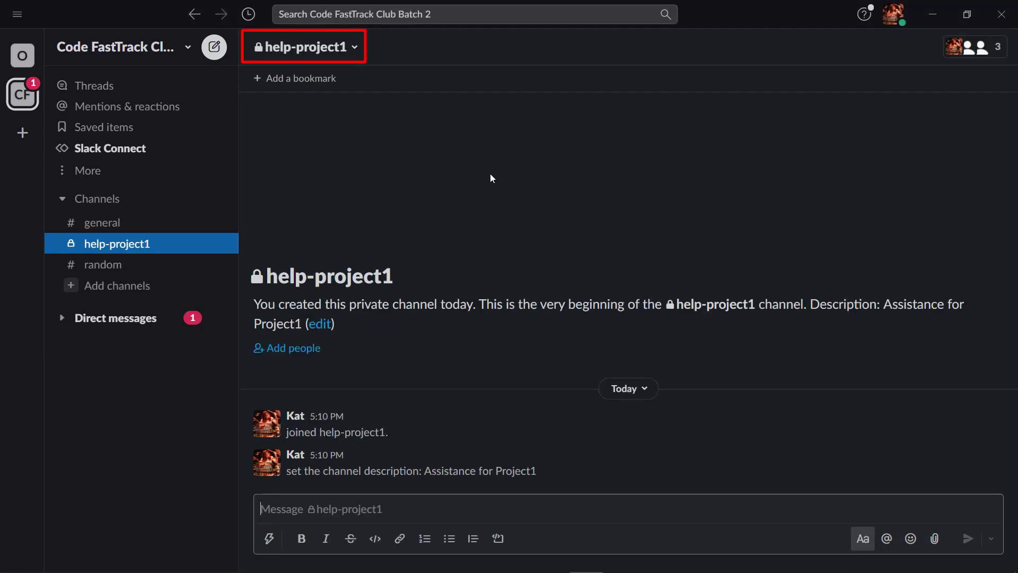
Step: Star help-project1 from its channel details, then check the Slackbot conversation
{"action": "left_click", "coordinate": [305, 47]}
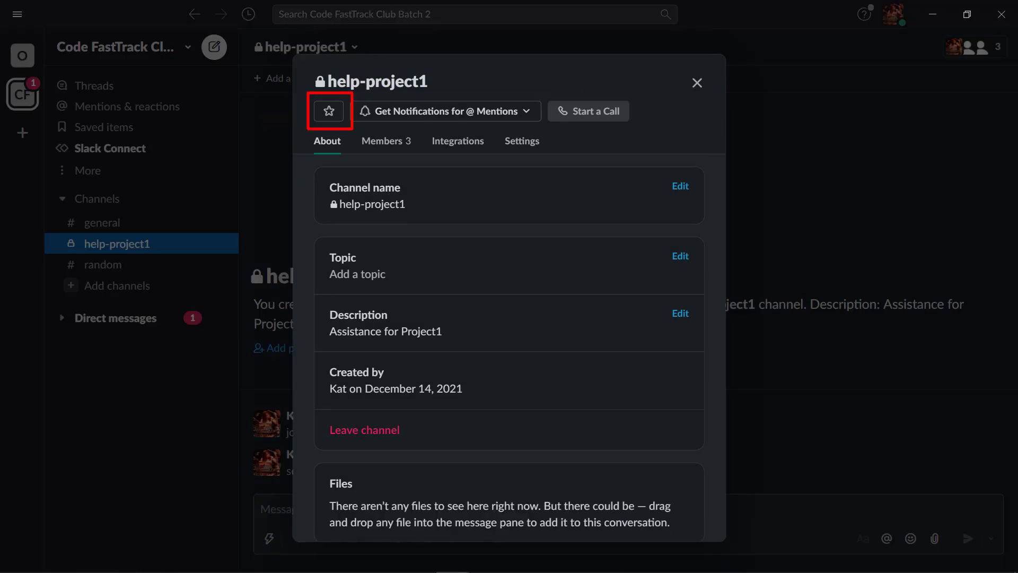
{"action": "left_click", "coordinate": [329, 111]}
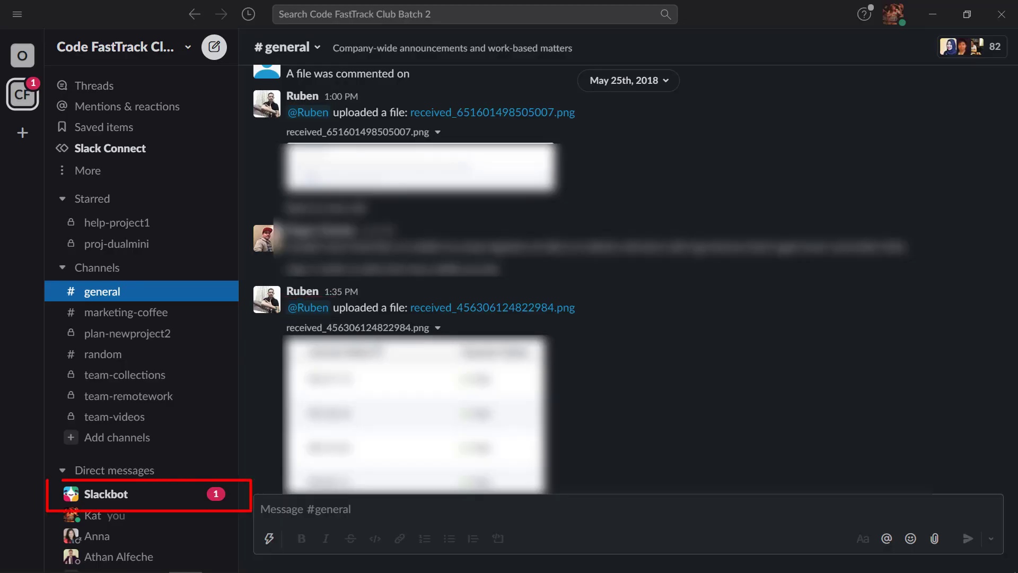
{"action": "left_click", "coordinate": [106, 494]}
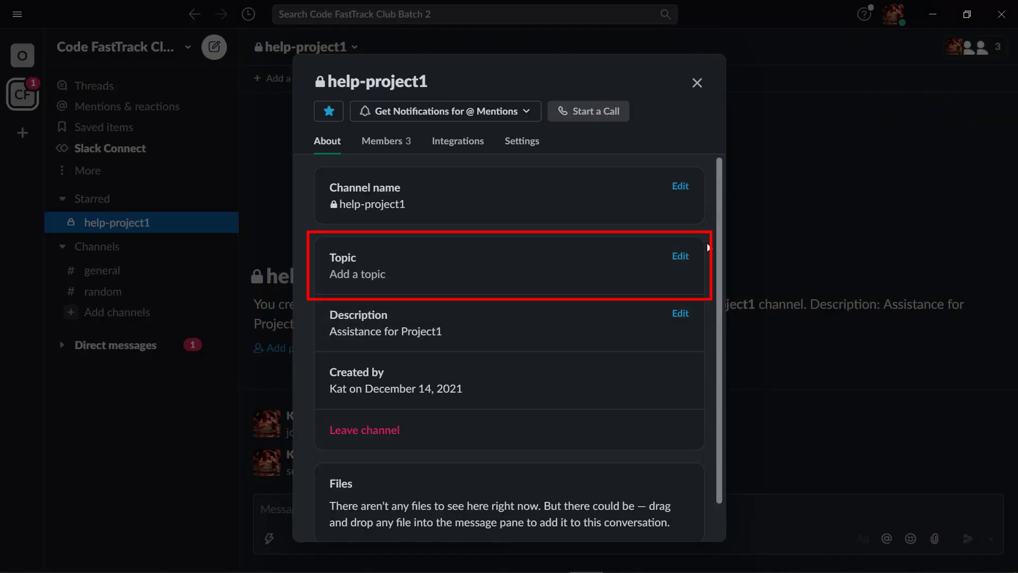
Step: Set help-project1's topic to project-building1 and view its member list
{"action": "left_click", "coordinate": [680, 255]}
{"action": "type", "text": "project-building1"}
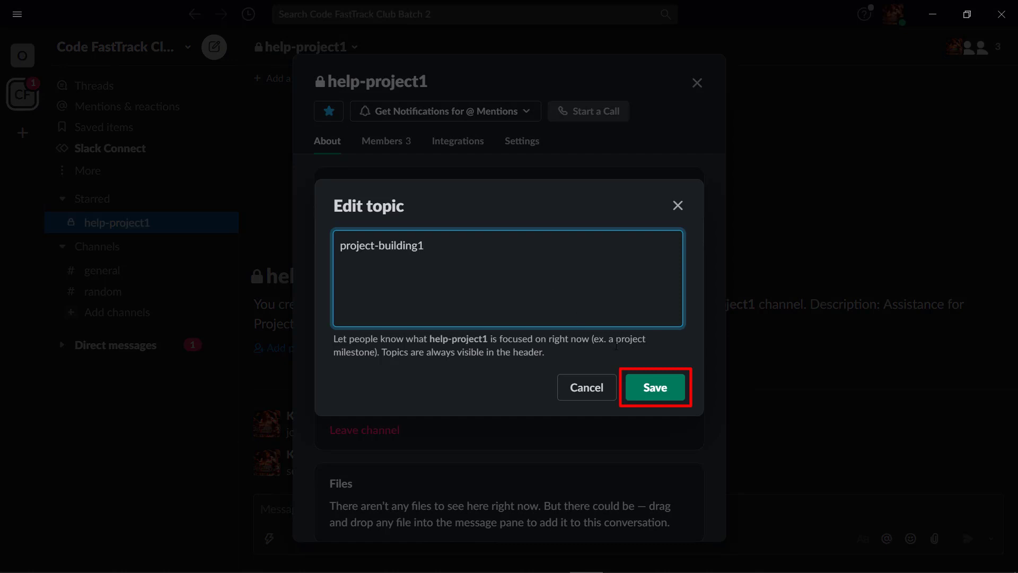
{"action": "left_click", "coordinate": [641, 371]}
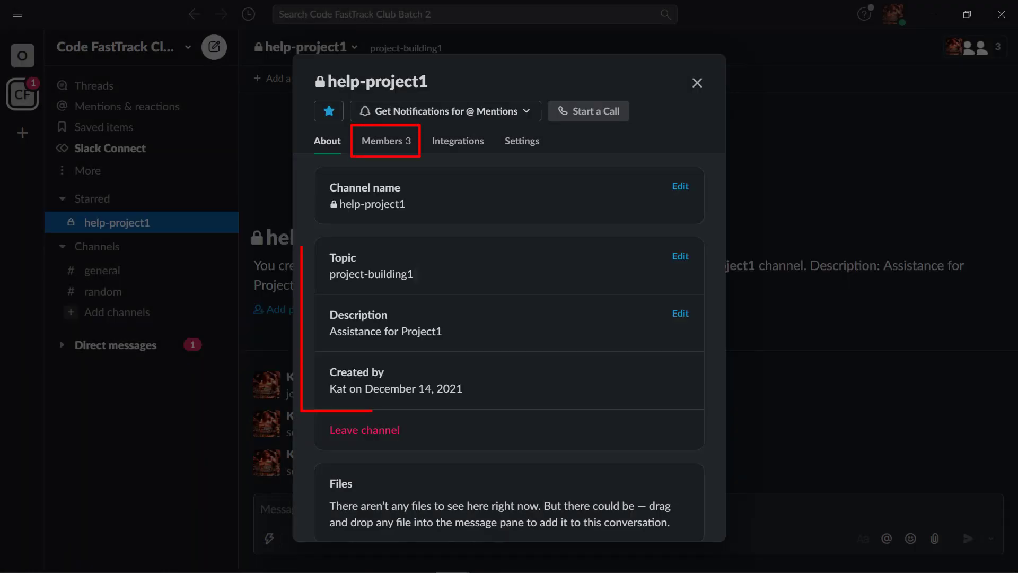
{"action": "left_click", "coordinate": [386, 140]}
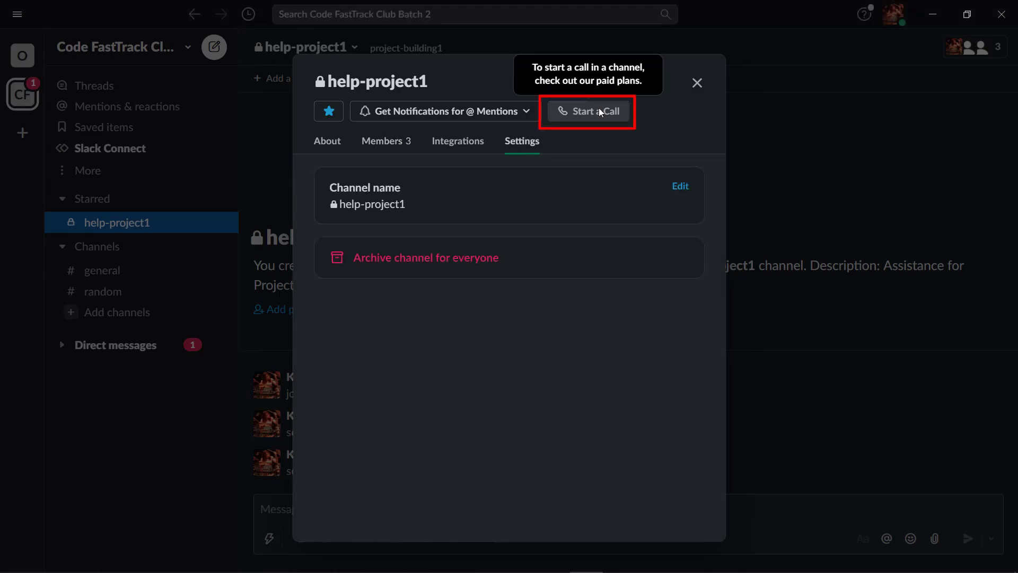
Step: Close channel details, open the channel's members list and search it for 'I'
{"action": "key", "text": "Escape"}
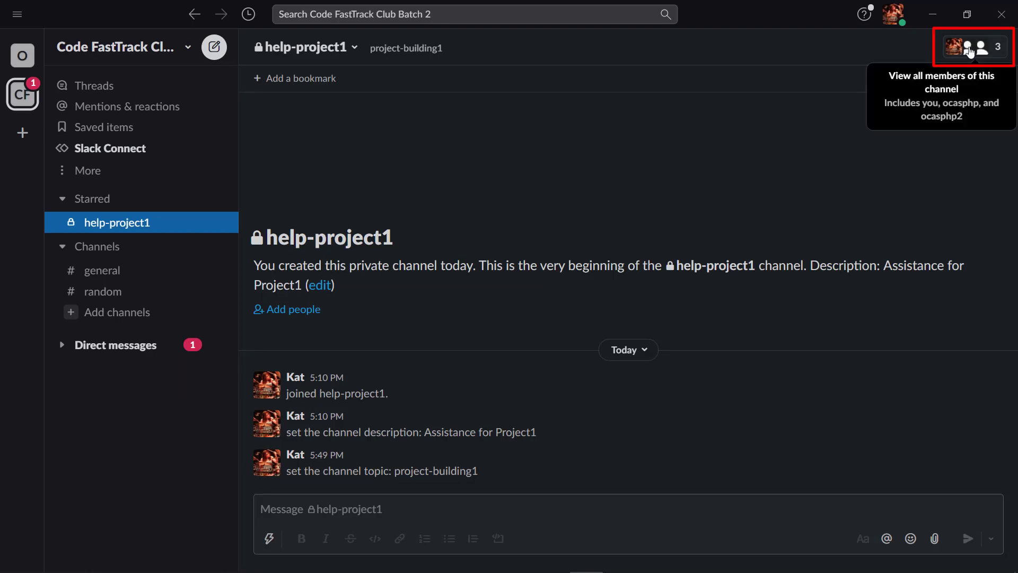
{"action": "left_click", "coordinate": [970, 51]}
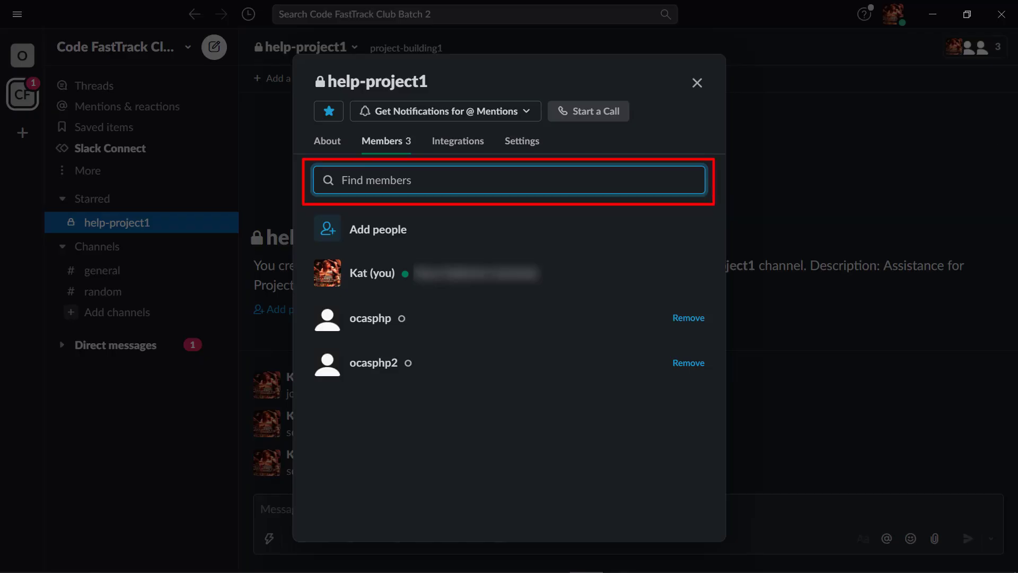
{"action": "type", "text": "I"}
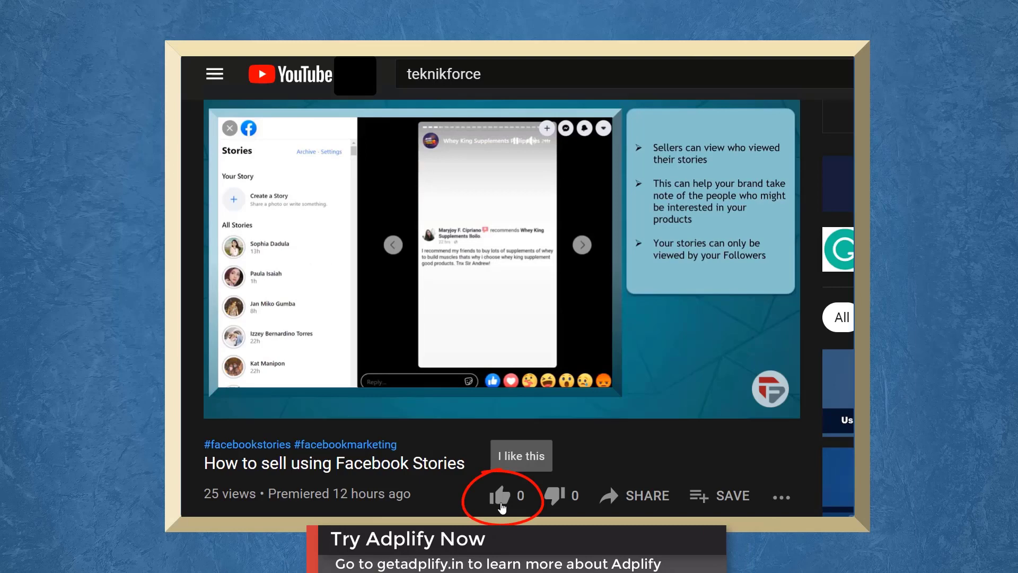
Step: Give the 'How to sell using Facebook Stories' YouTube video a thumbs-up
{"action": "left_click", "coordinate": [501, 503]}
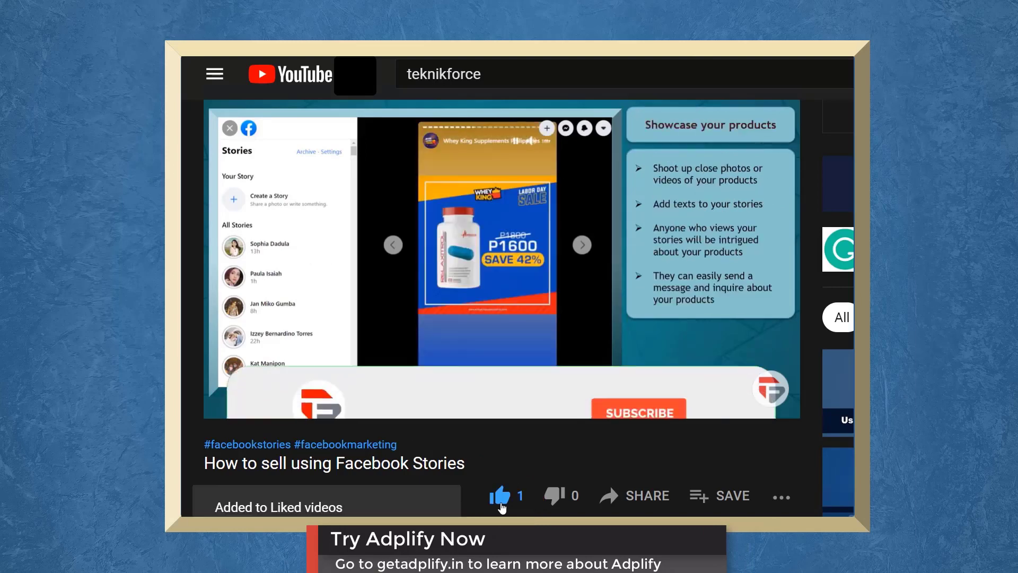